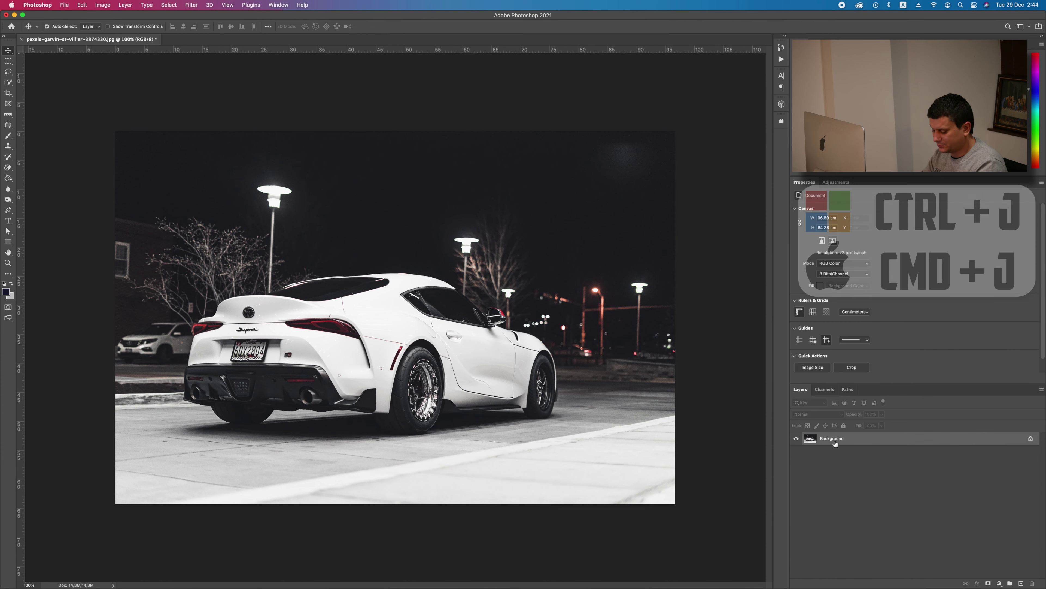
Duplicate the Background into Layer 1 and make Layer 1 the active layer
key("super+j")
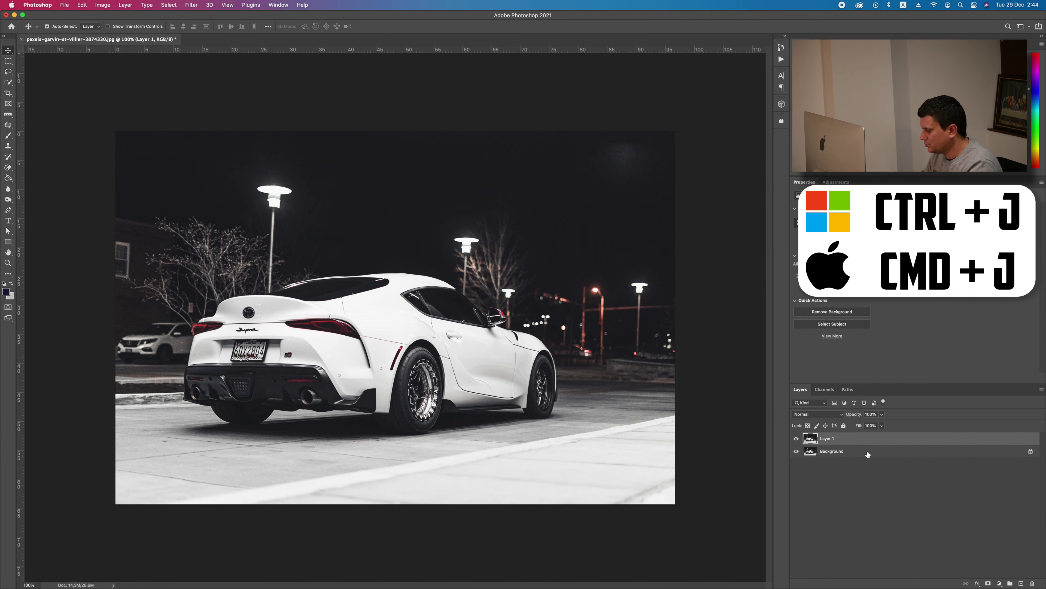
right_click(843, 452)
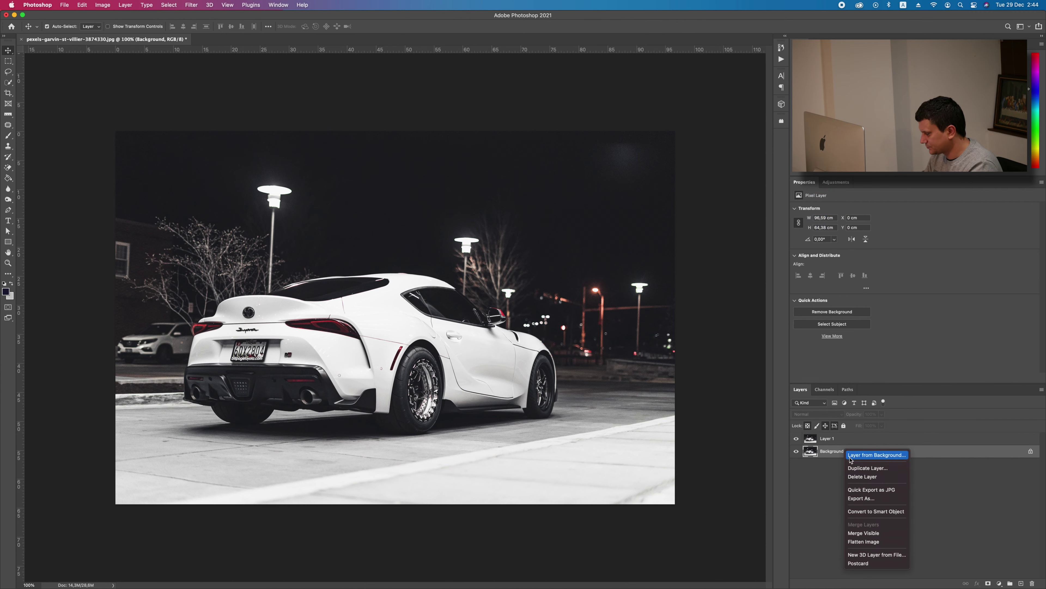
left_click(865, 445)
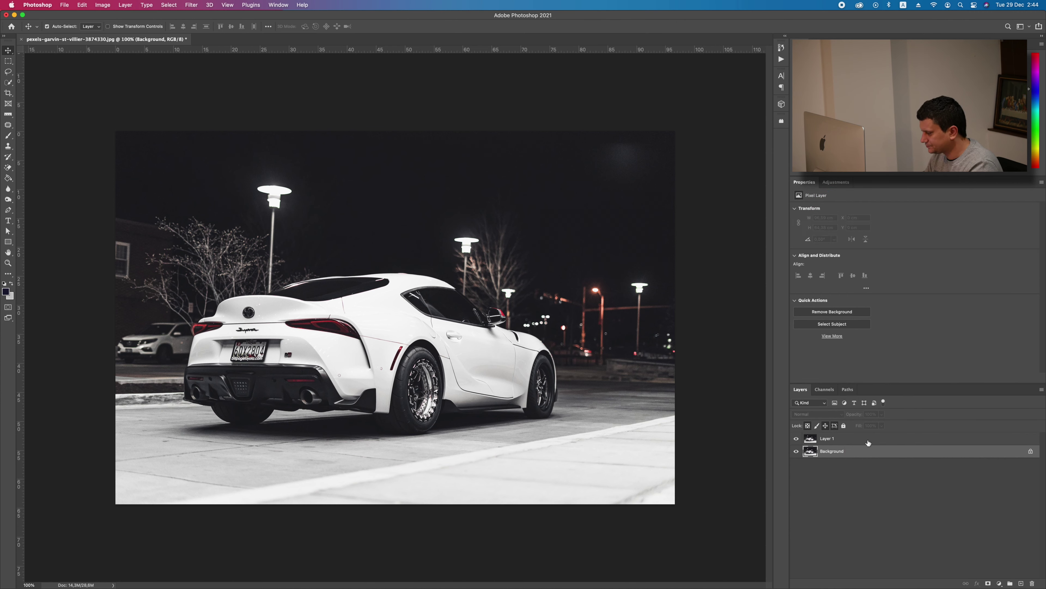
left_click(868, 442)
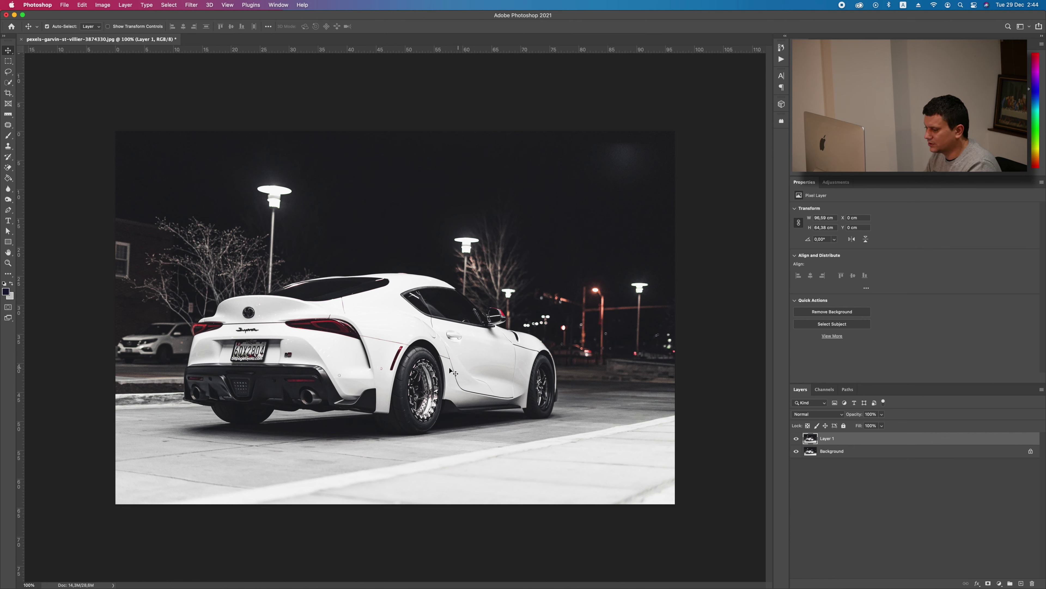
Apply a Spin Blur with its ellipse moved and reshaped to fit the rear wheel
left_click(193, 5)
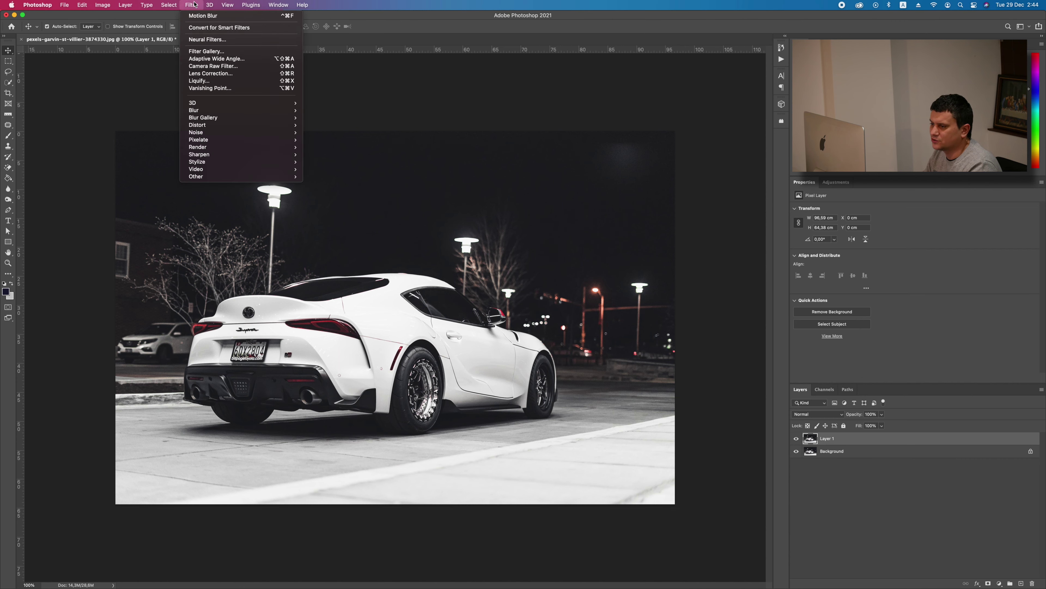
mouse_move(206, 119)
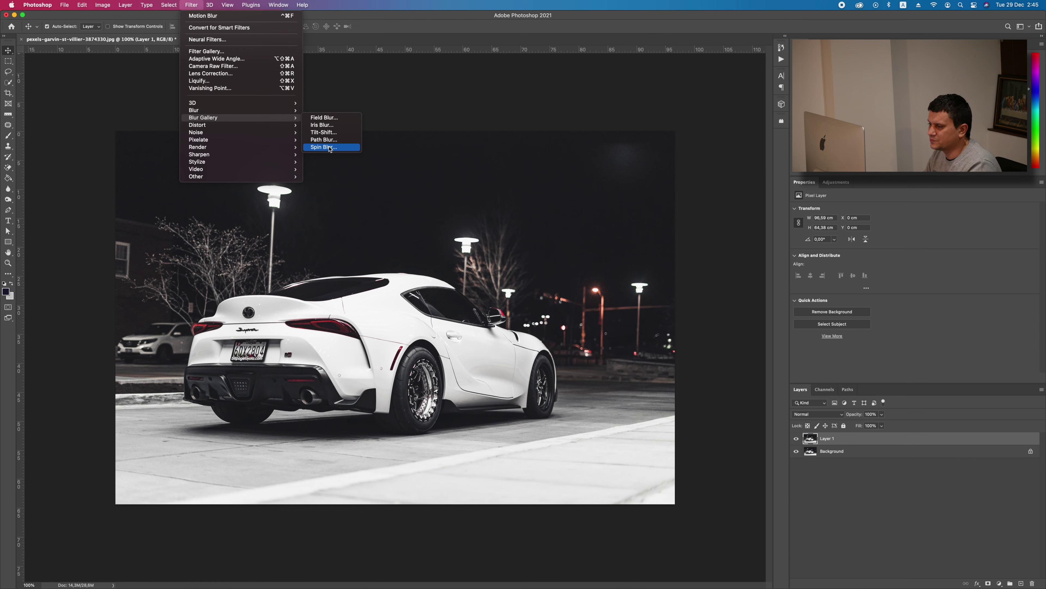
left_click(328, 148)
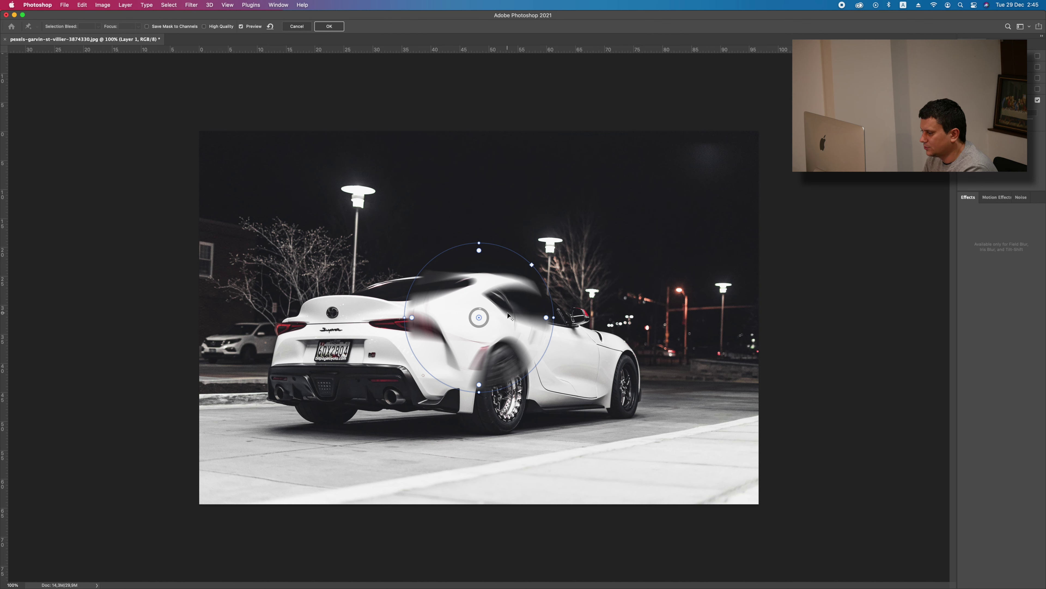
left_click_drag(509, 316, 529, 374)
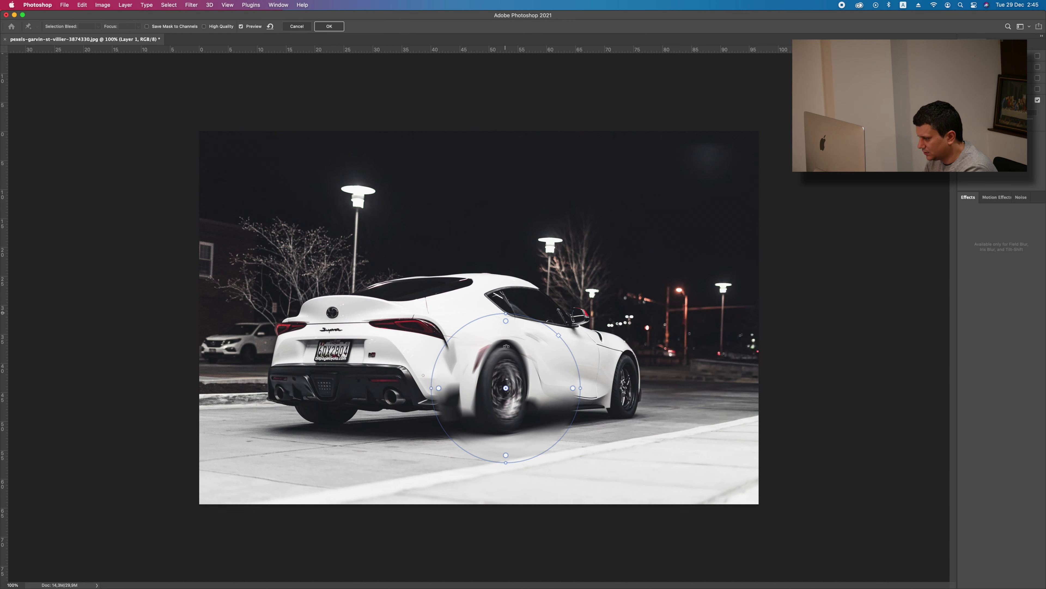
left_click_drag(506, 346, 504, 346)
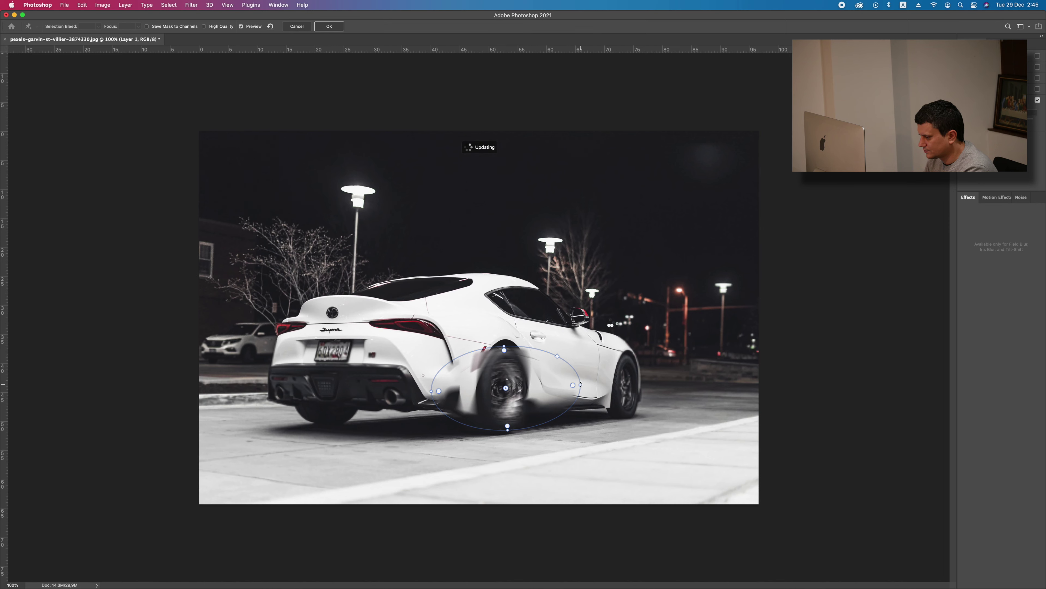
left_click_drag(581, 385, 527, 388)
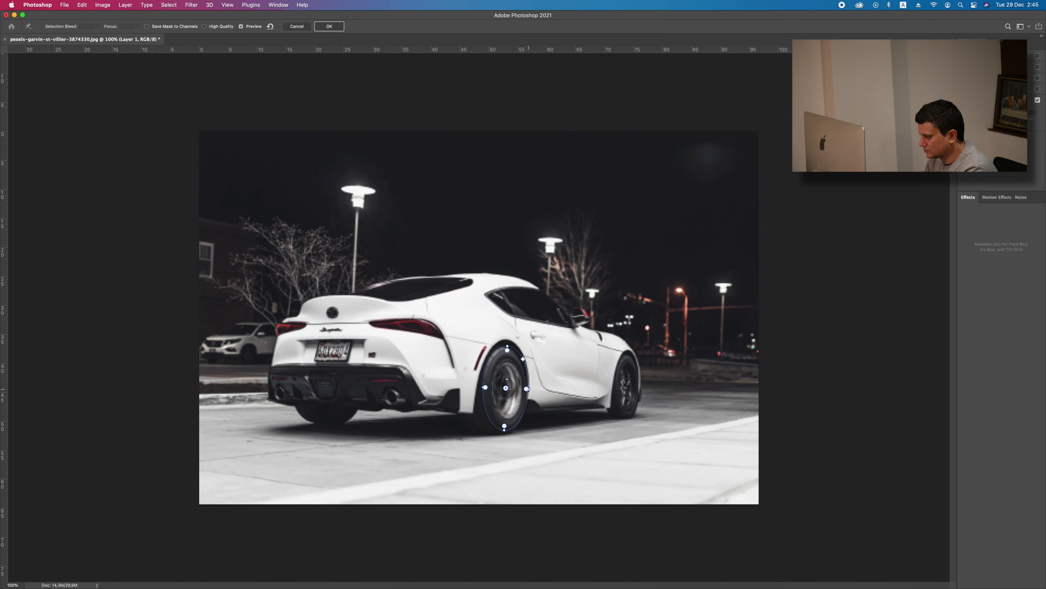
left_click_drag(519, 375, 516, 374)
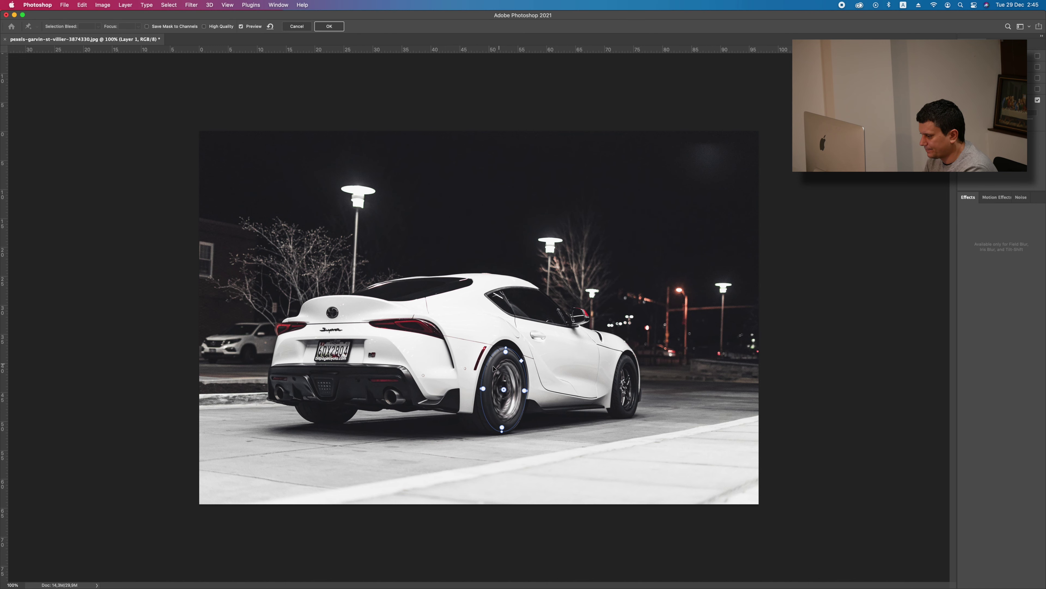
left_click(329, 27)
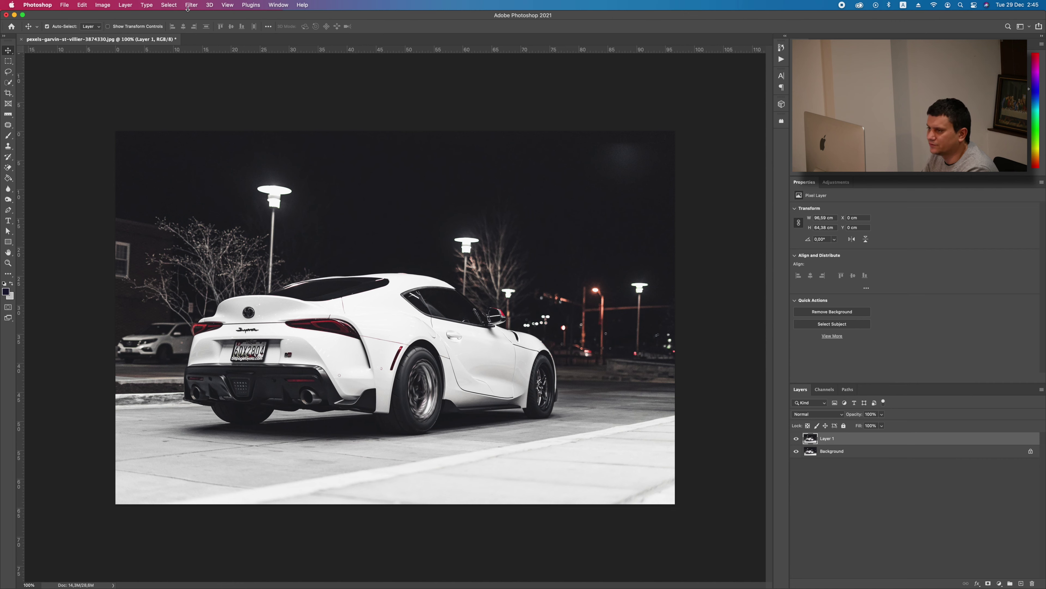
Apply a second Spin Blur, narrowed into a tall oval over the front wheel
left_click(191, 5)
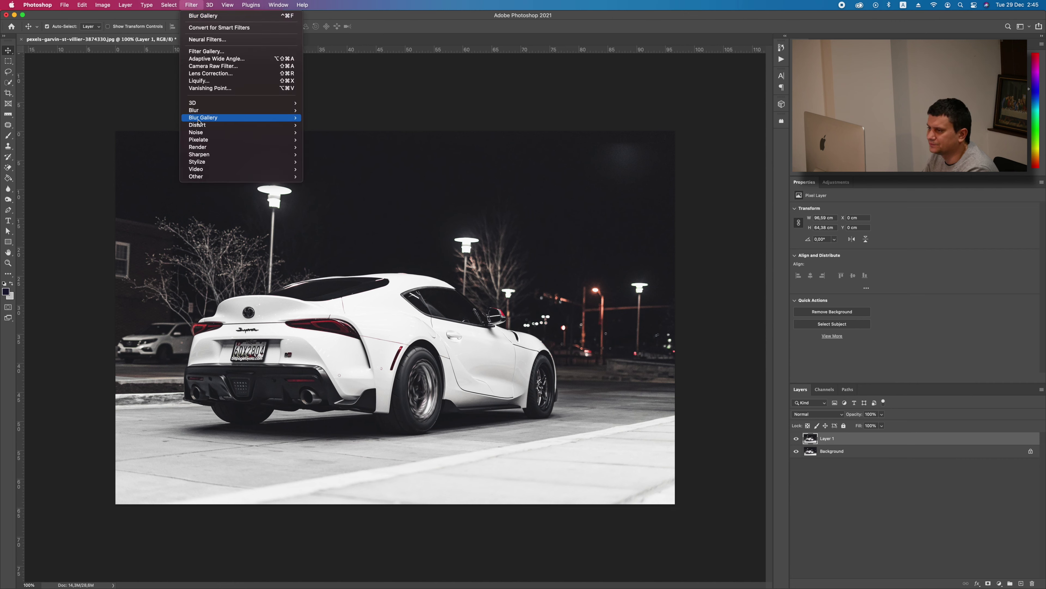
mouse_move(202, 119)
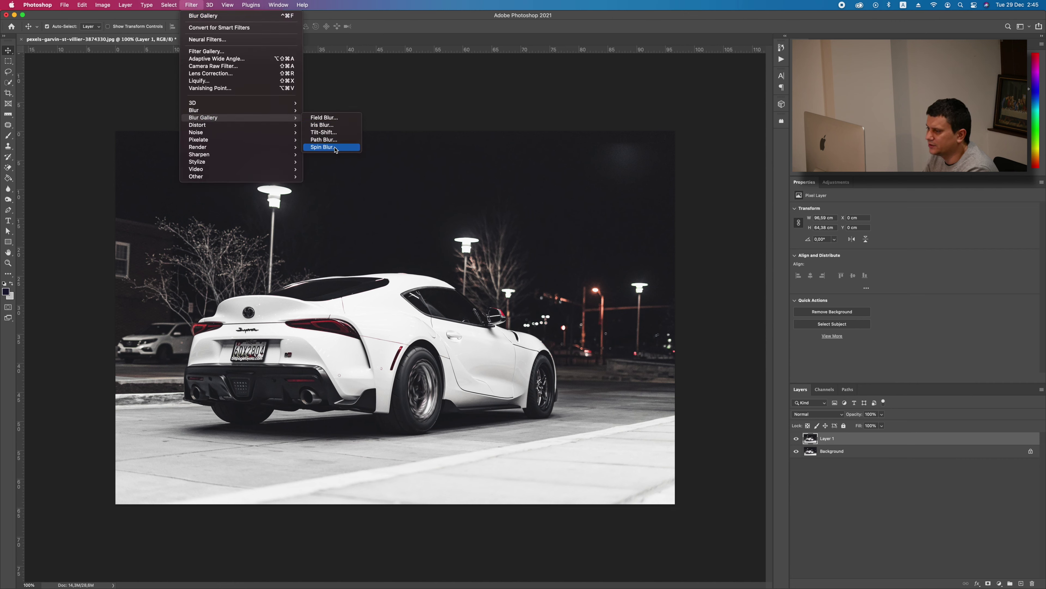
left_click(323, 147)
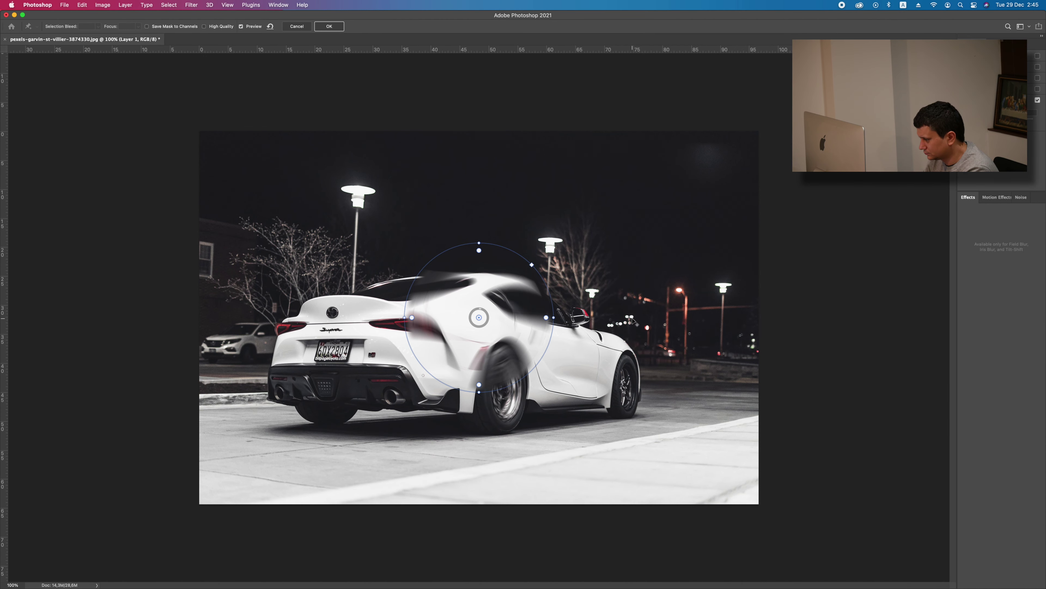
left_click_drag(471, 249, 627, 357)
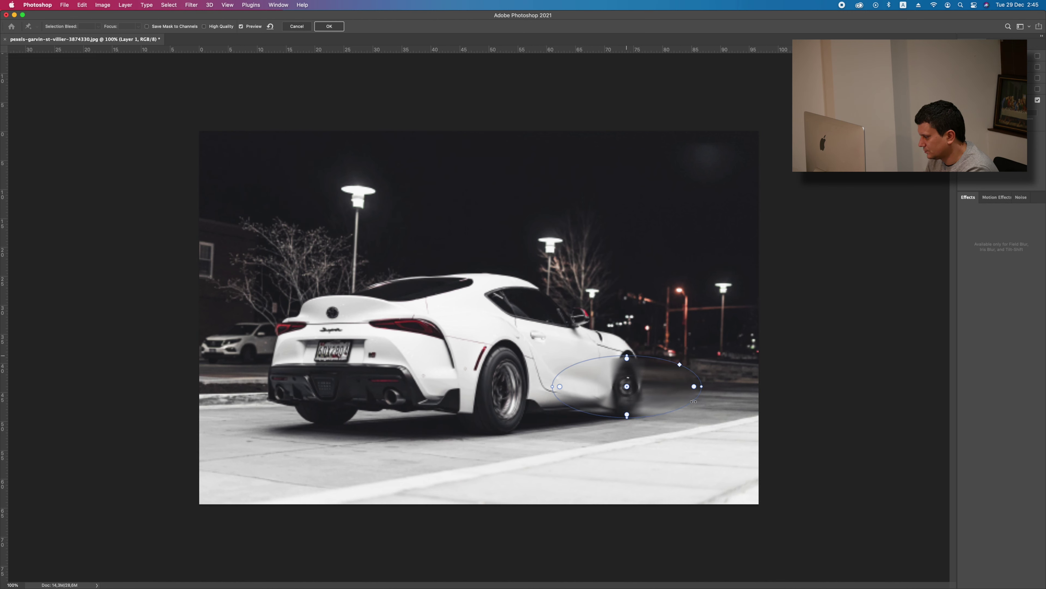
left_click_drag(703, 387, 641, 386)
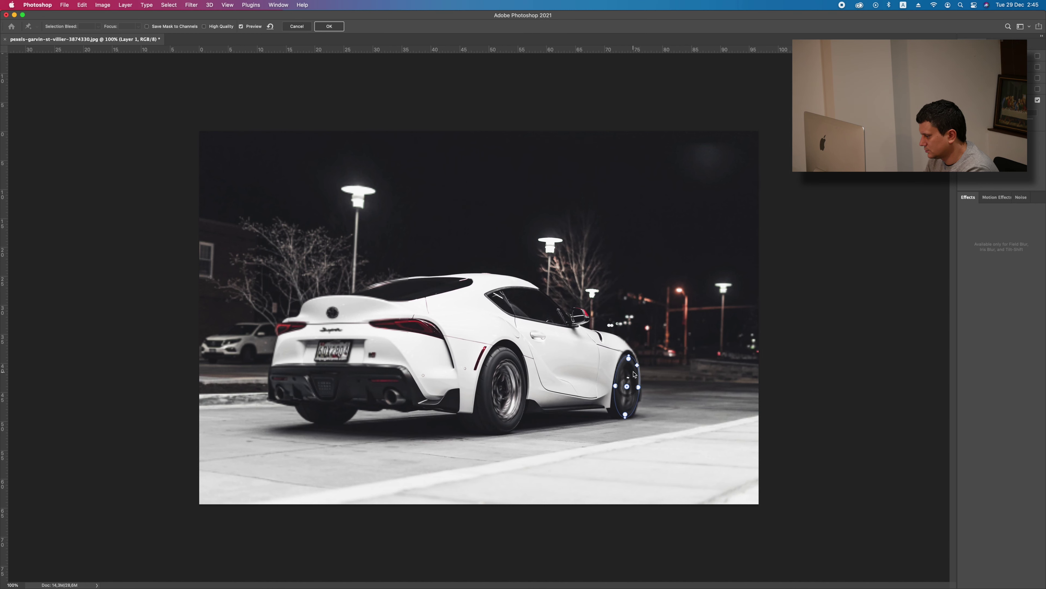
left_click_drag(635, 374, 634, 373)
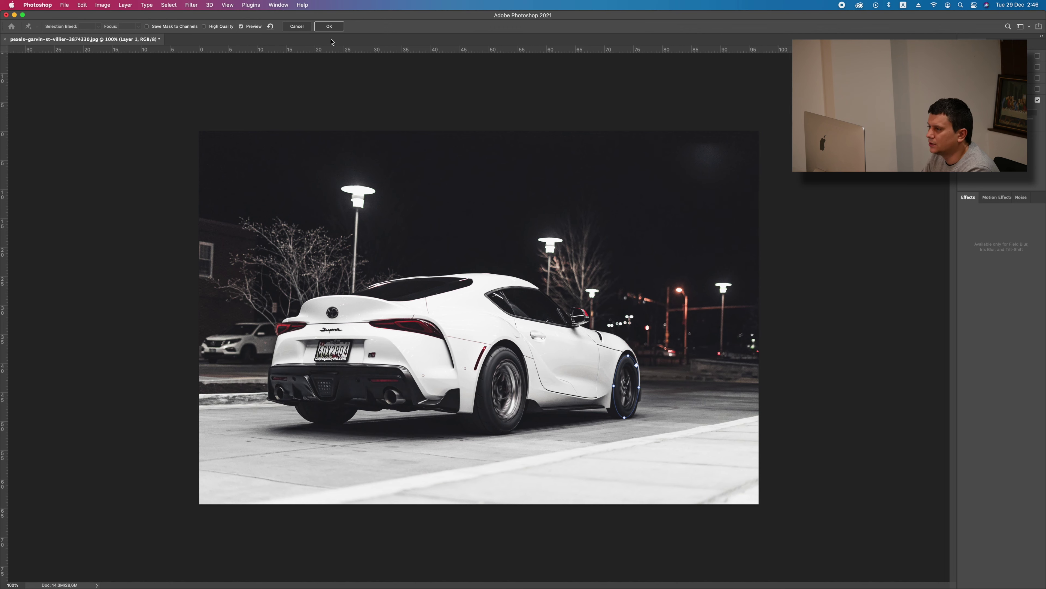
left_click(329, 26)
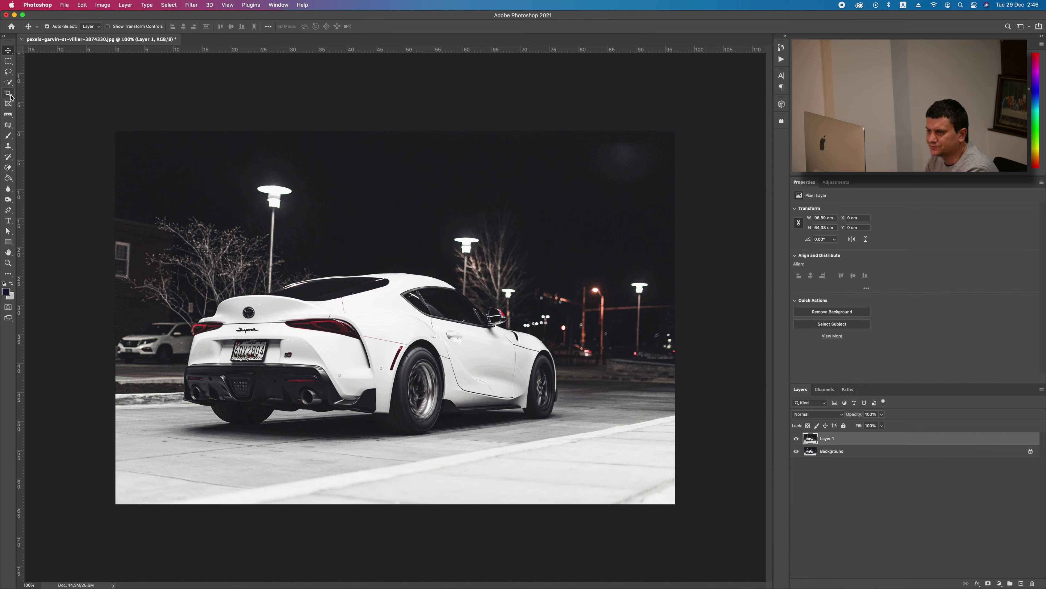
Select the car automatically with the Quick Selection Tool's Select Subject
left_click(9, 82)
left_click(48, 92)
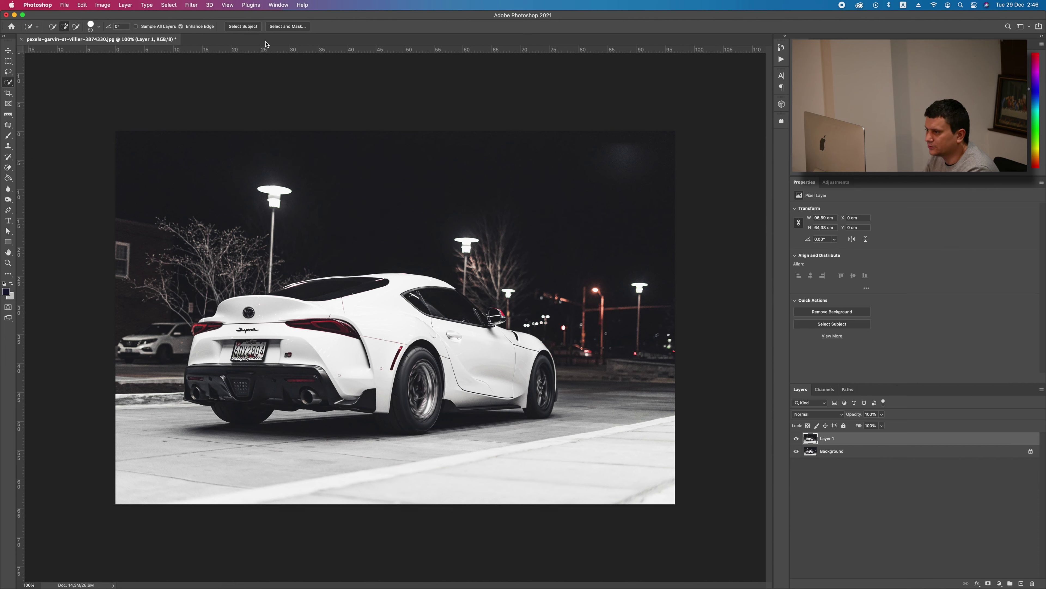
left_click(241, 28)
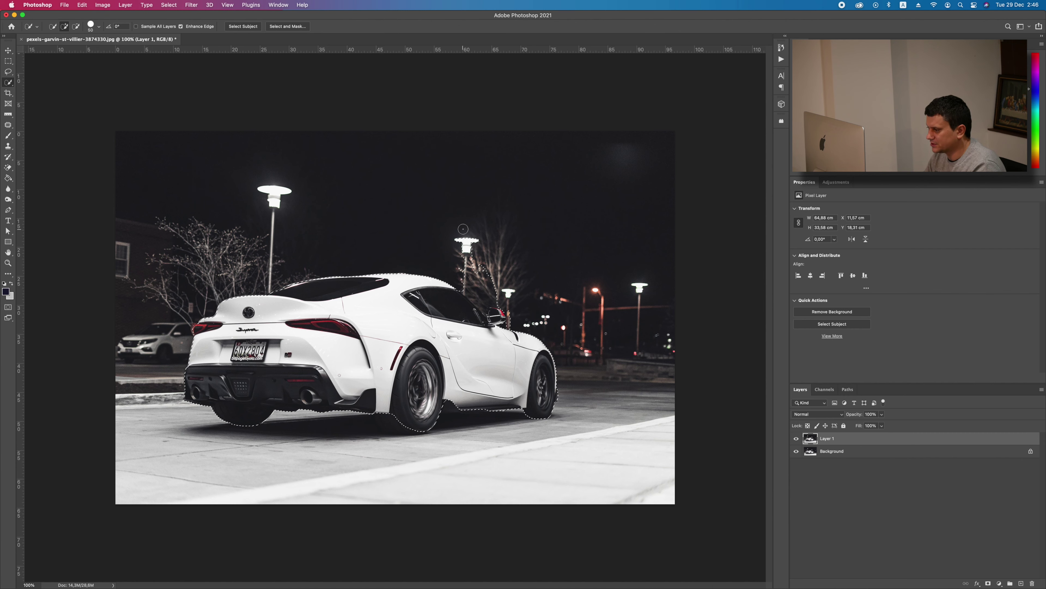
Subtract the stray selected areas around the side mirror
key("alt")
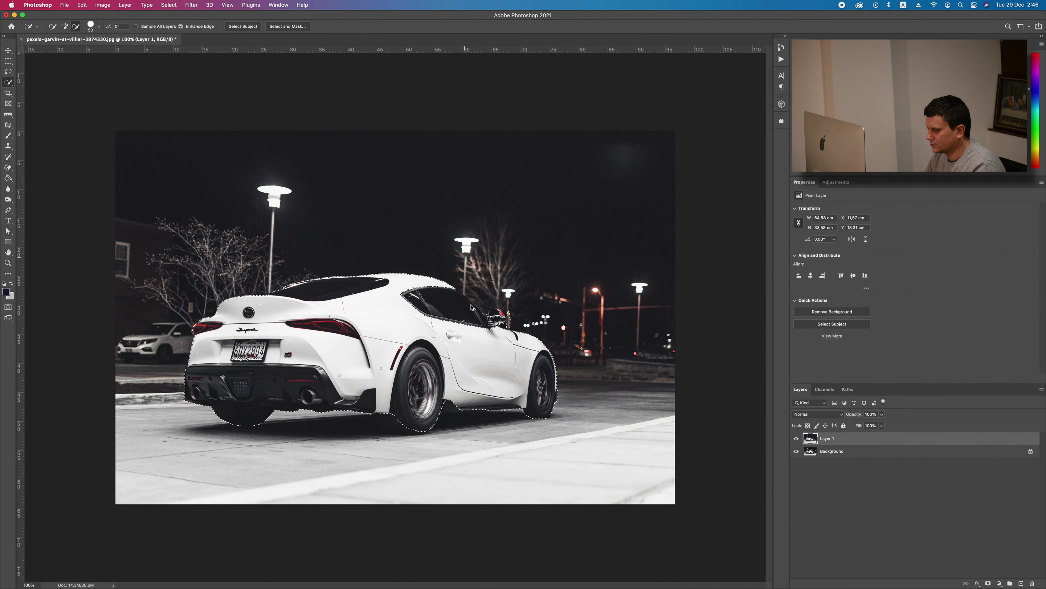
key("alt")
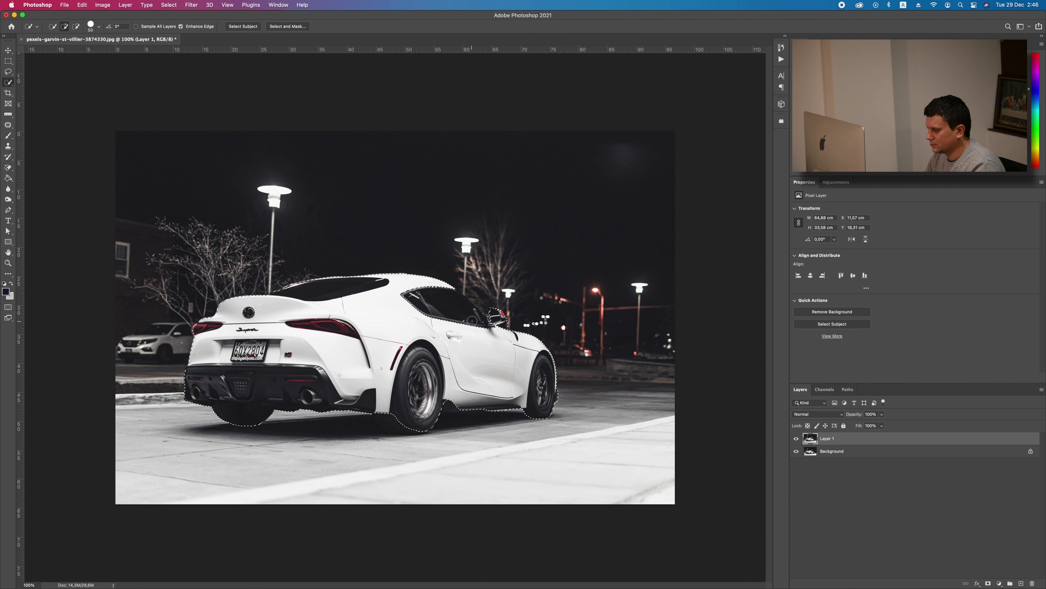
left_click(486, 307, "alt")
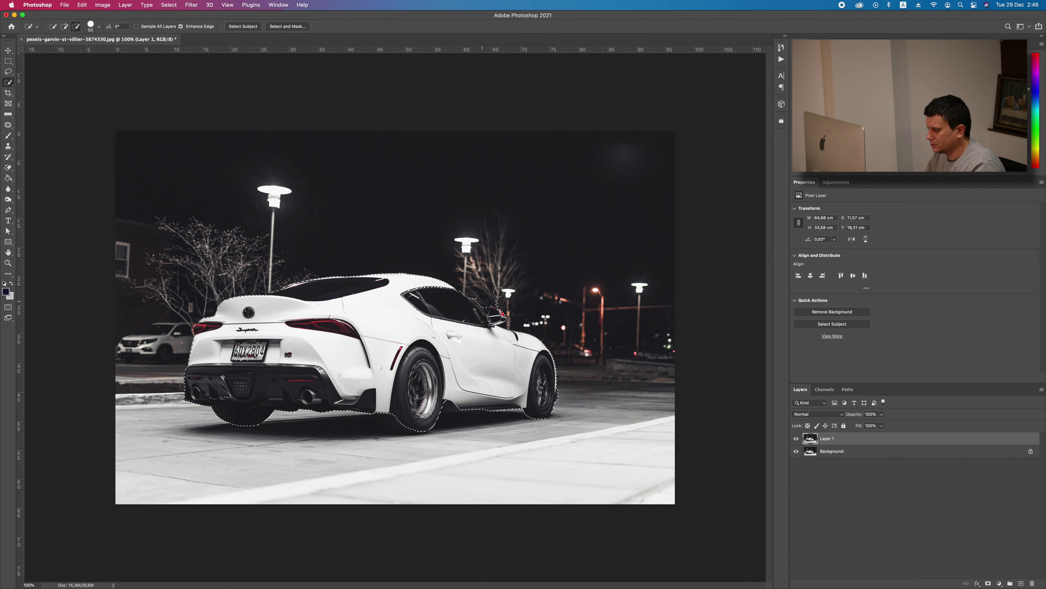
left_click(496, 313, "alt")
key("alt")
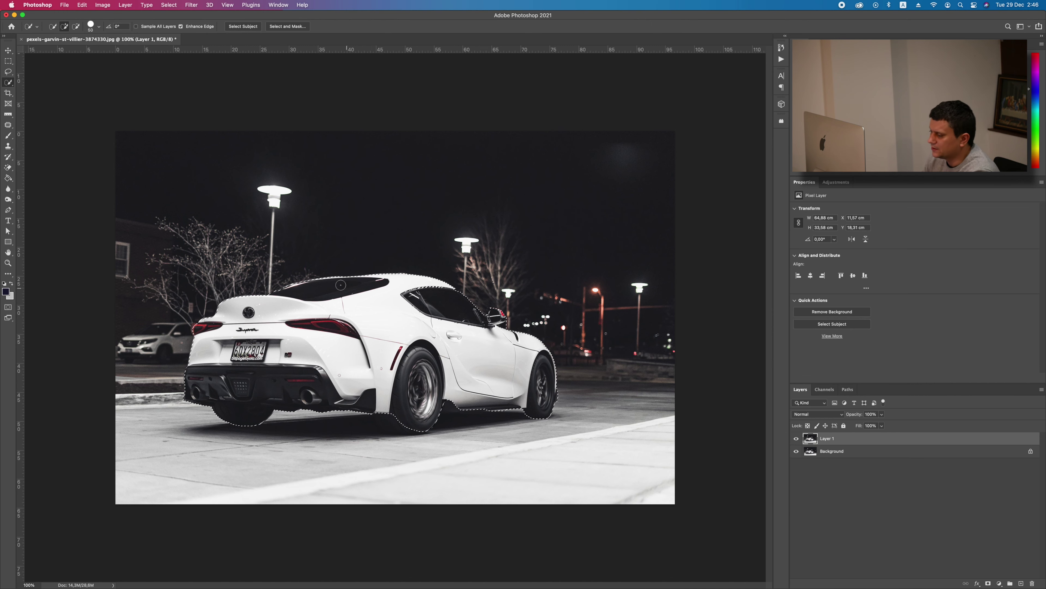
Invert the selection with Select Inverse so only the background is selected
right_click(329, 309)
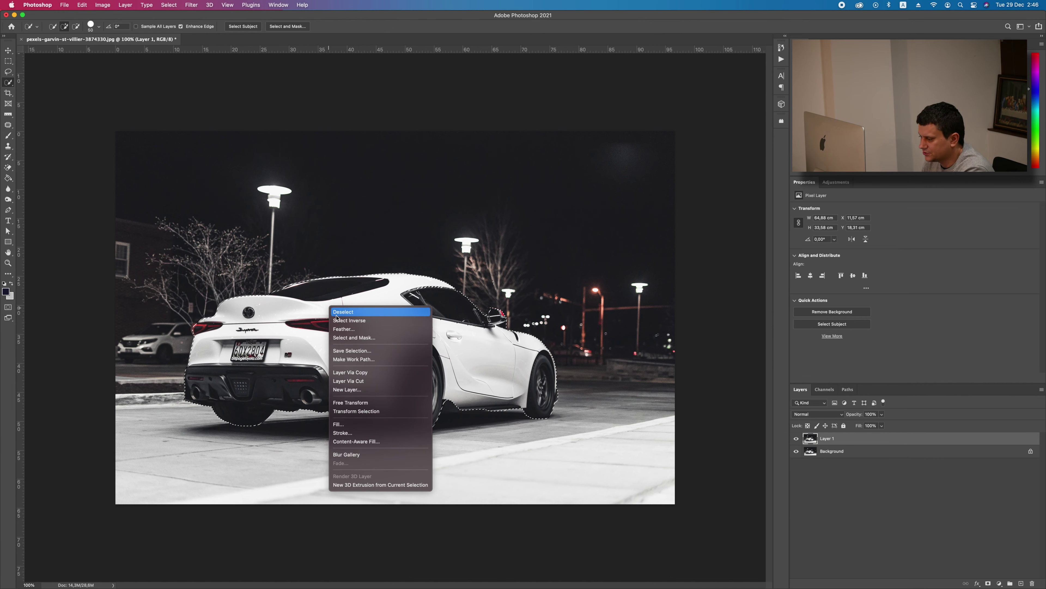
left_click(373, 321)
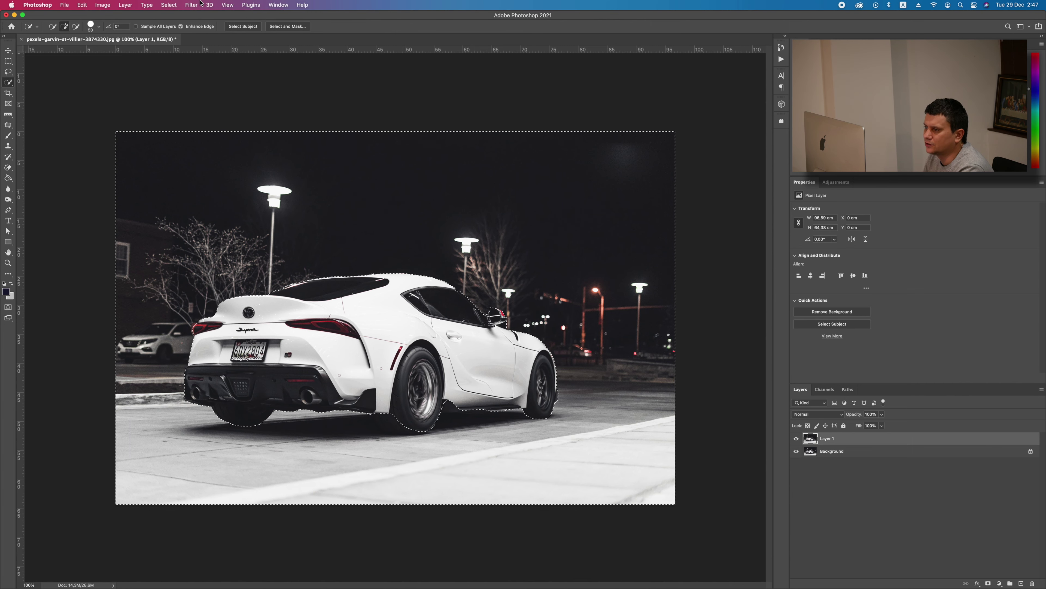
Apply a Motion Blur with 10° angle and 45-pixel distance to the background
left_click(191, 5)
mouse_move(211, 109)
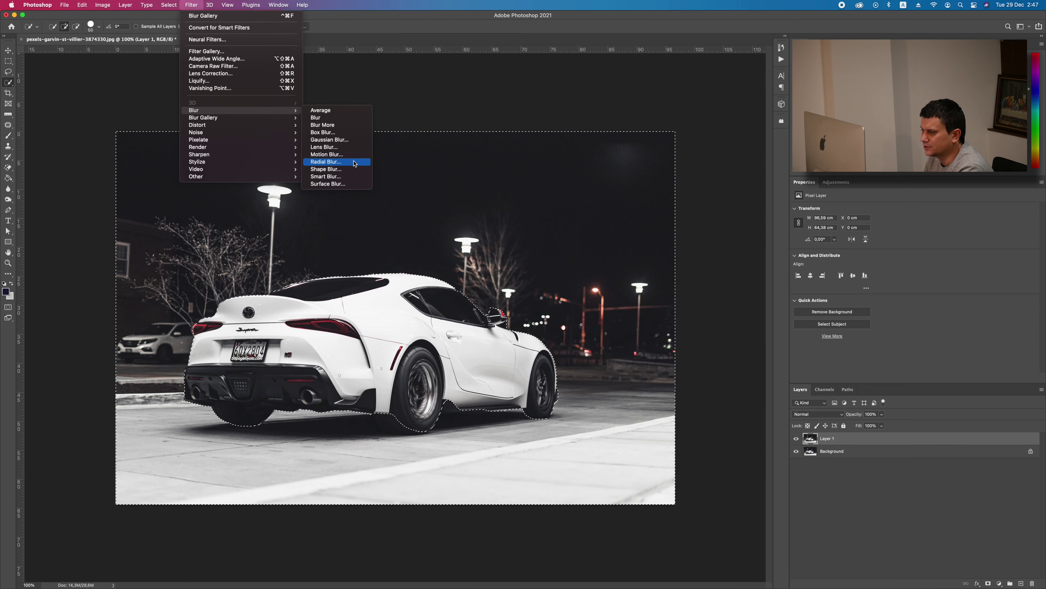
left_click(326, 154)
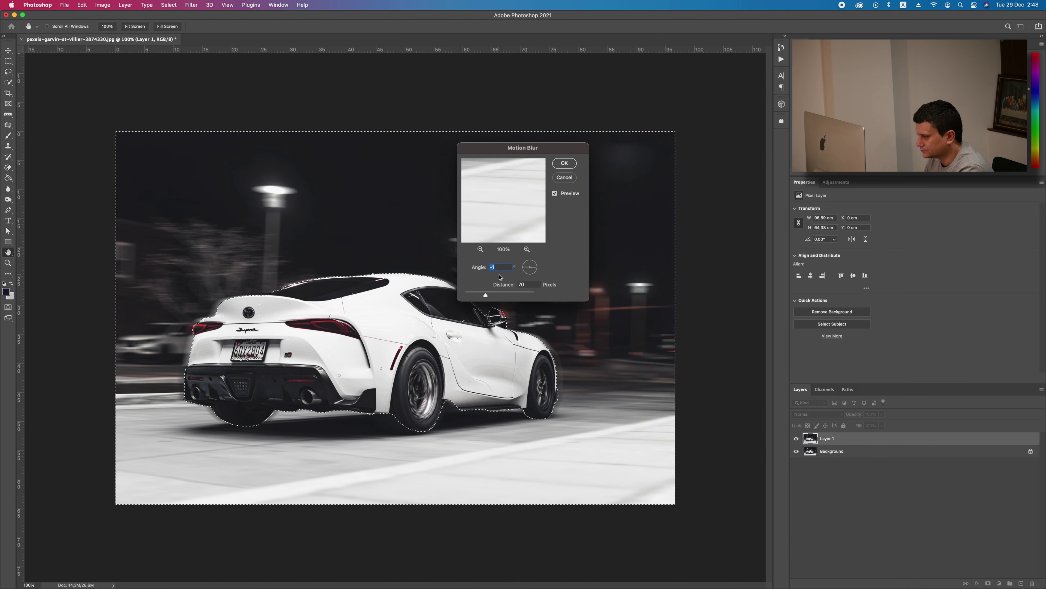
left_click_drag(536, 269, 536, 266)
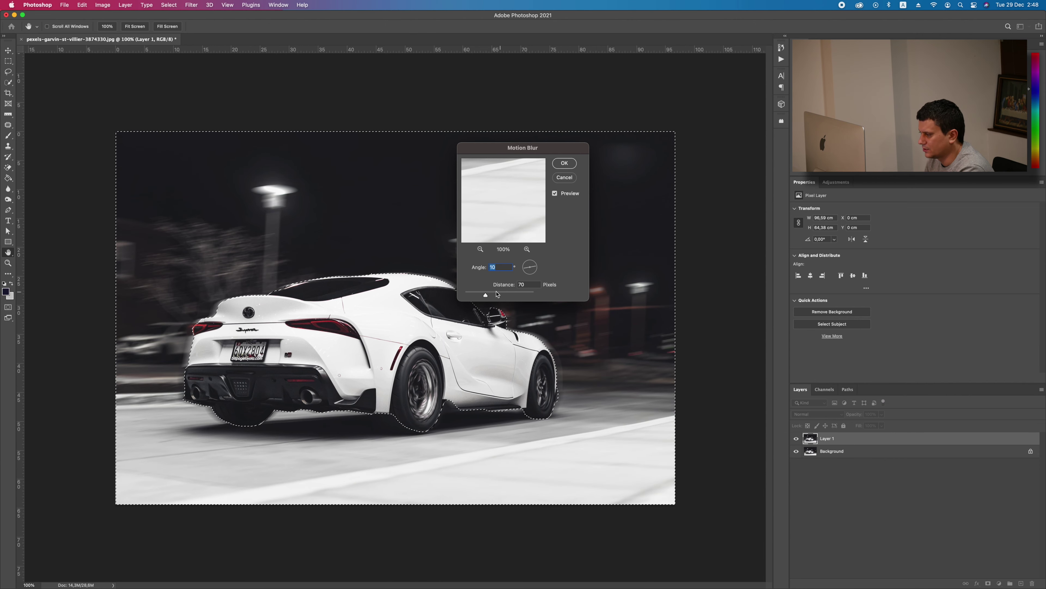
left_click(481, 296)
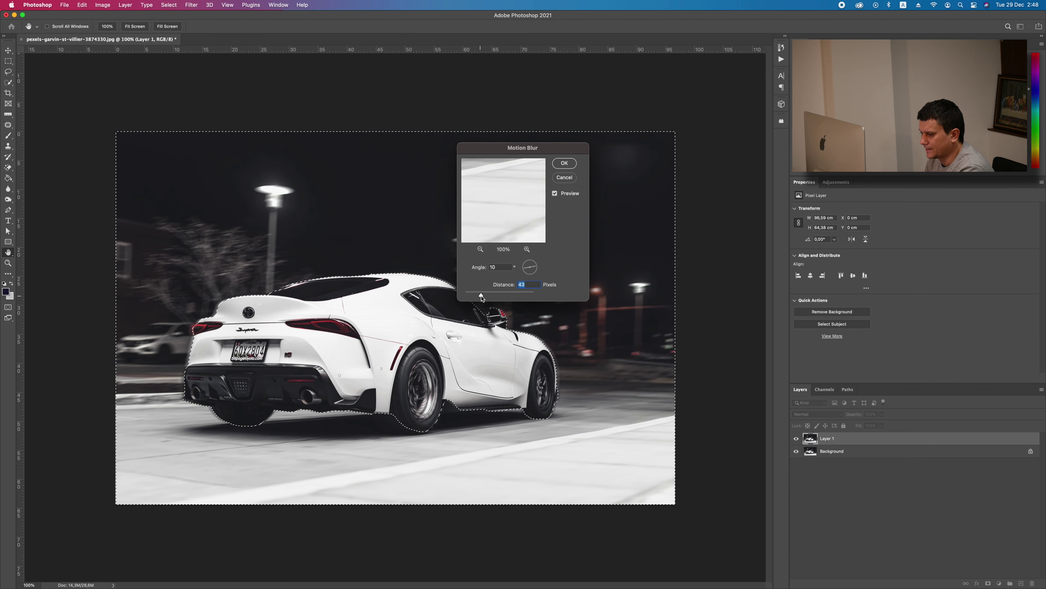
left_click_drag(482, 298, 483, 298)
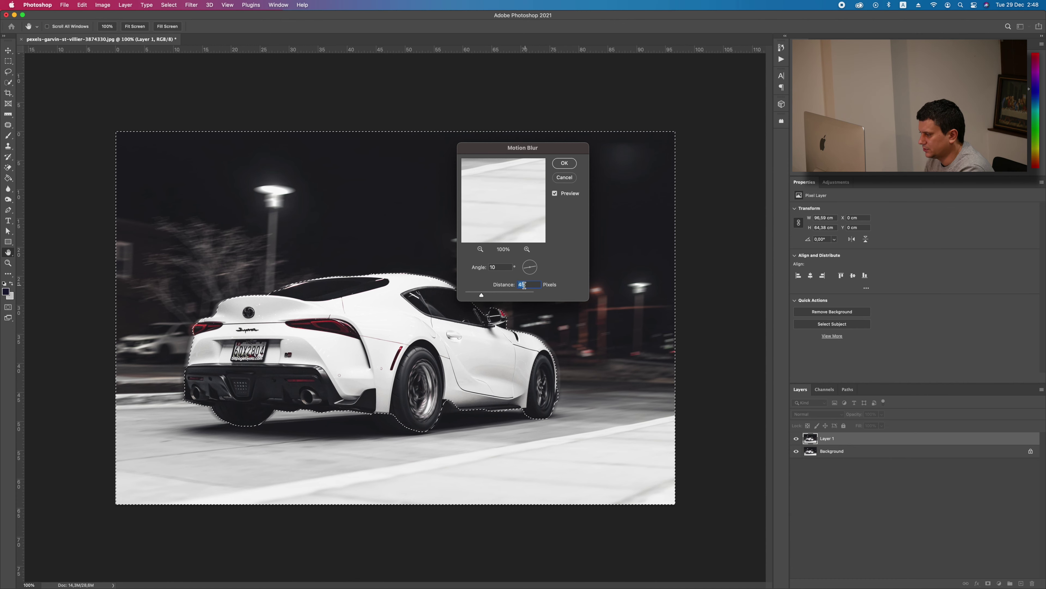
left_click(564, 162)
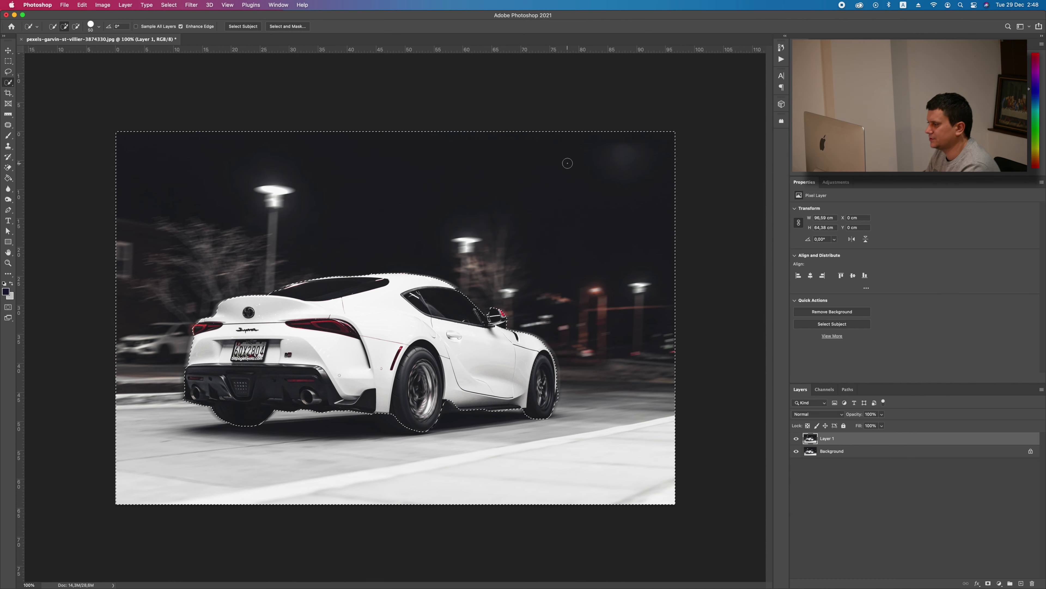
key("m")
key("super+d")
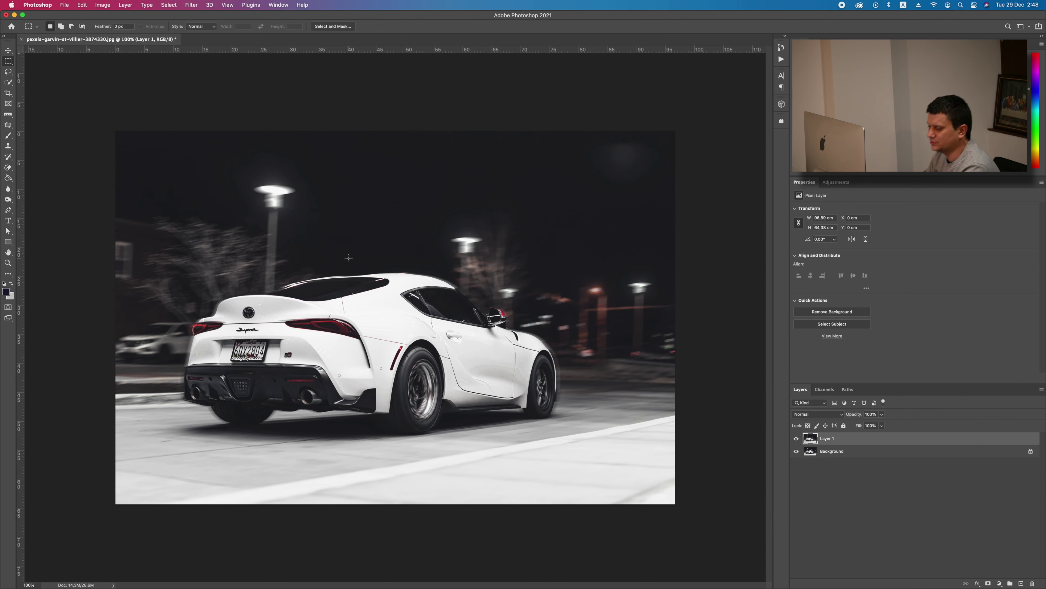
key("v")
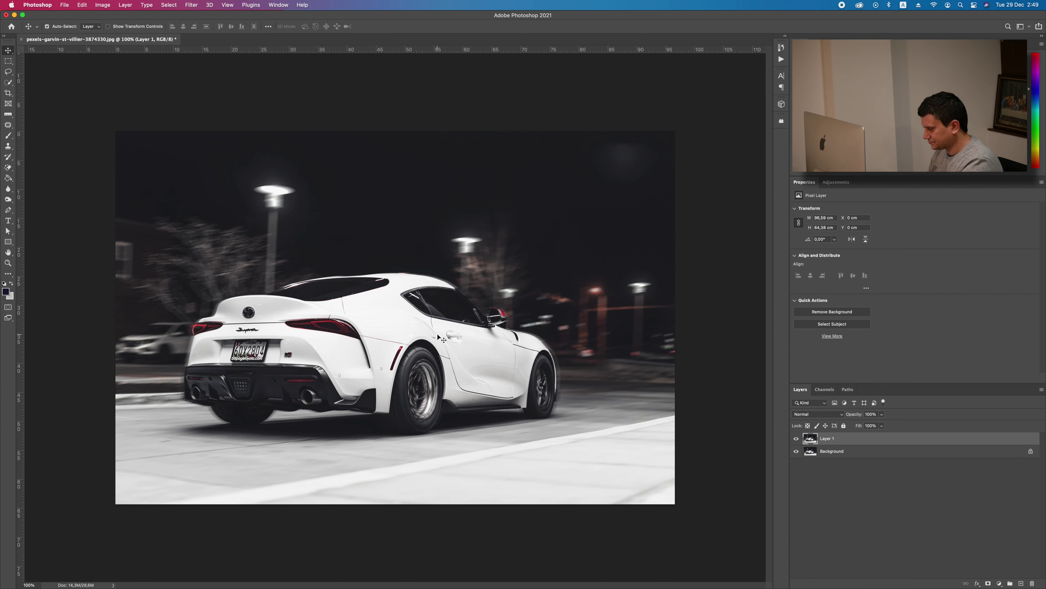
left_click(796, 451, "alt")
left_click(796, 451, "alt")
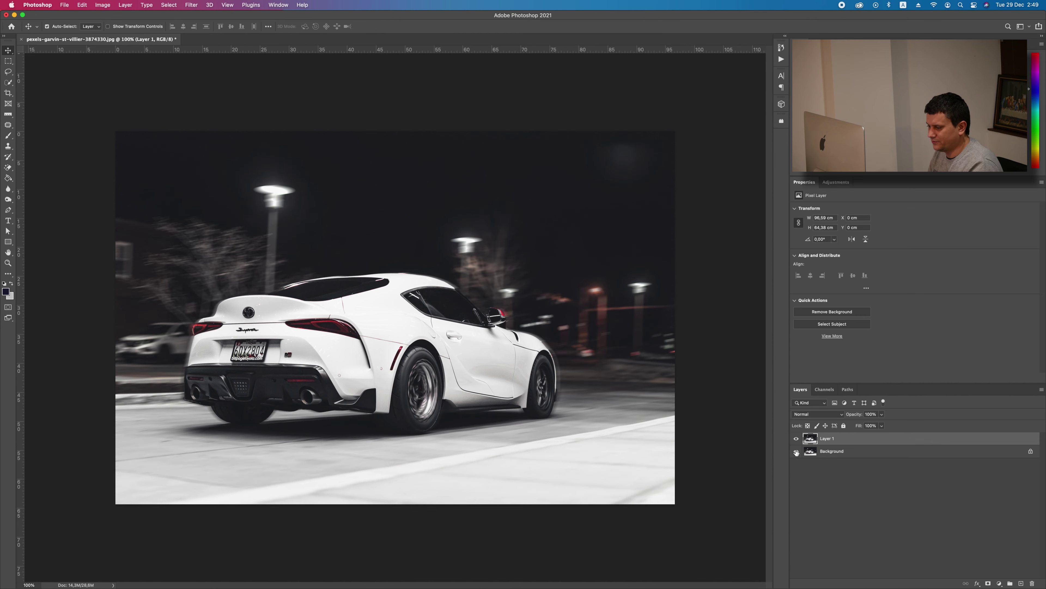
left_click(796, 452, "alt")
left_click(796, 452, "alt")
left_click(796, 452, "alt")
left_click(796, 452, "alt")
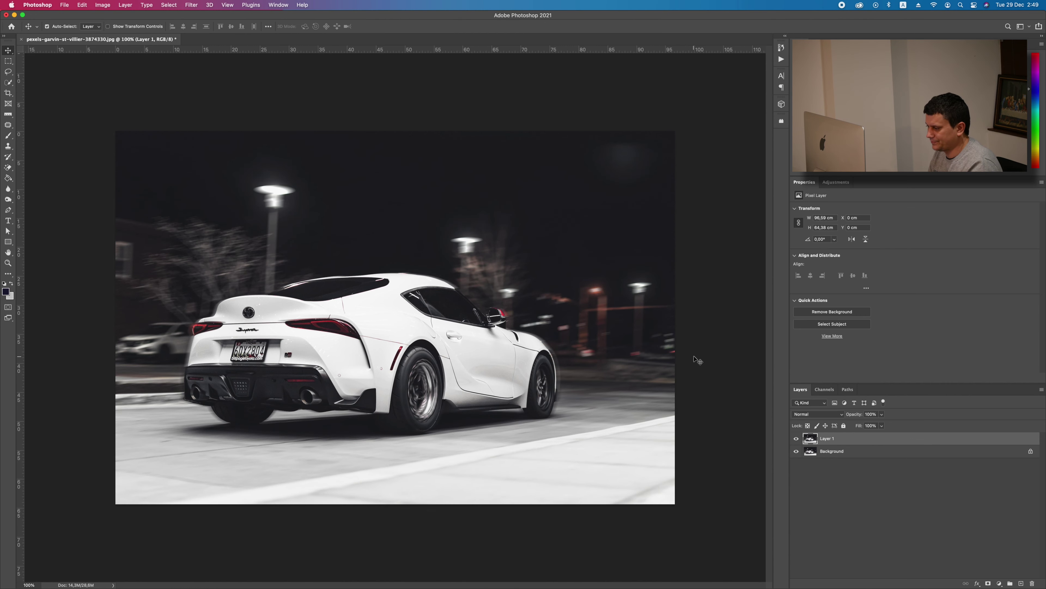